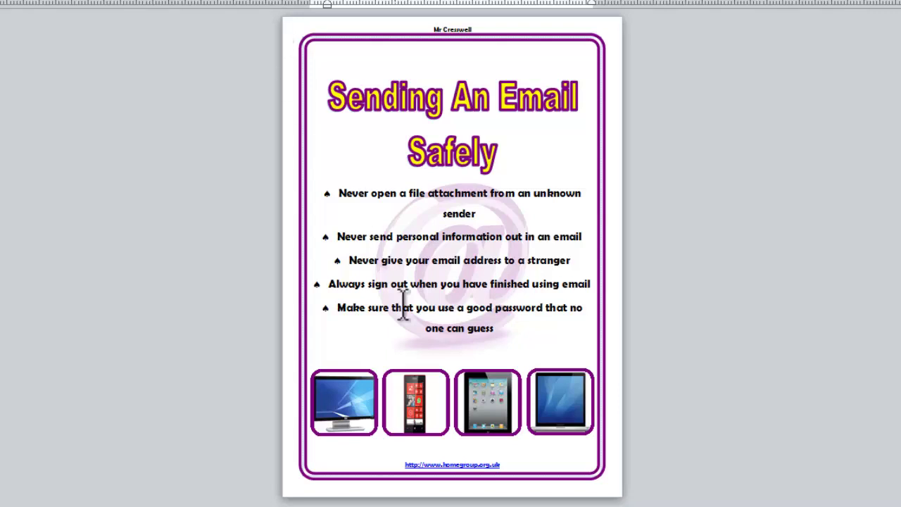
Select and deselect the phone picture, then select the bullet-list text box on the poster
click(448, 419)
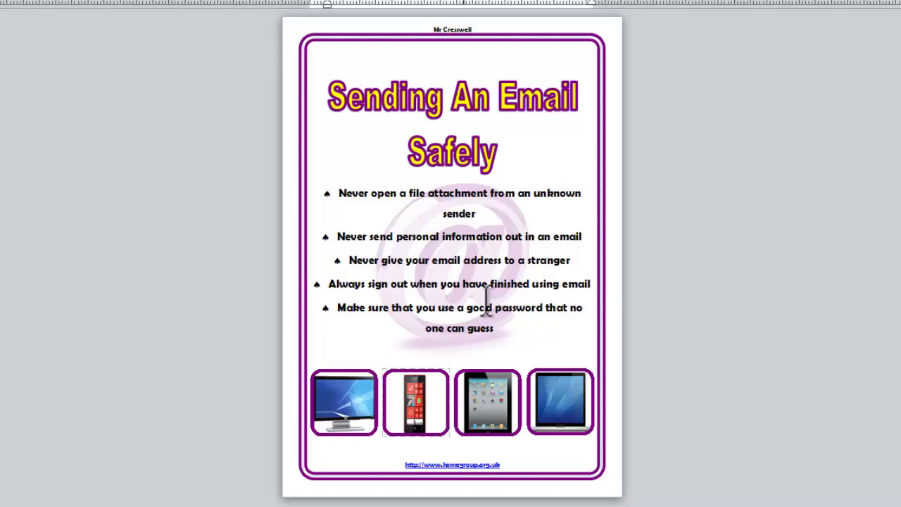
click(638, 28)
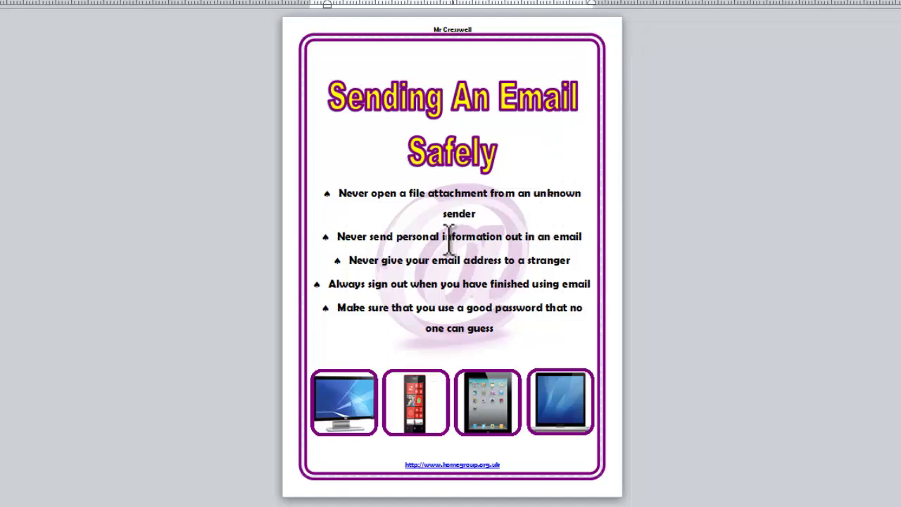
click(346, 277)
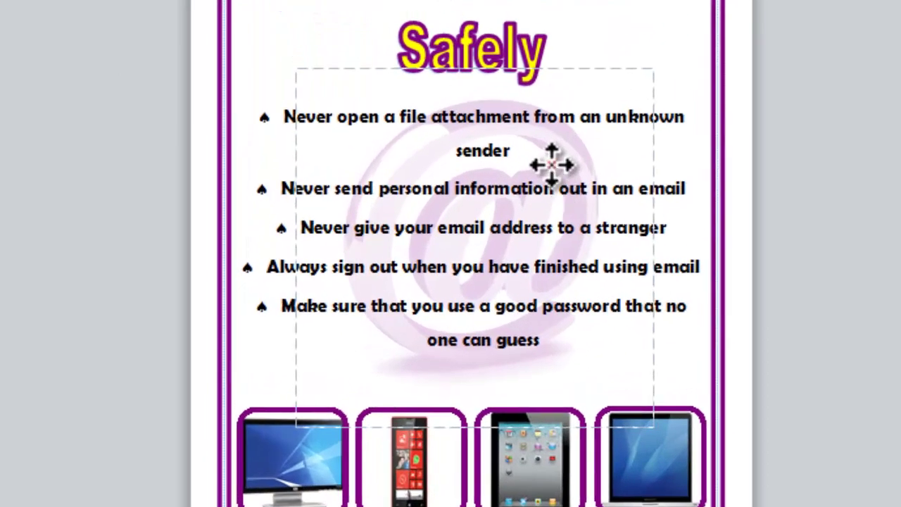
click(483, 220)
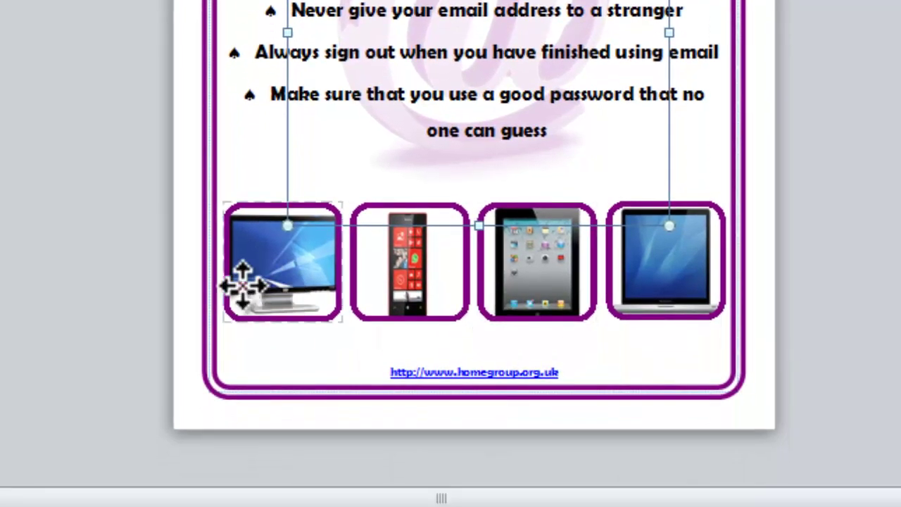
Select the monitor, phone, tablet and laptop images in turn, then select and deselect the bullet-list text box
click(249, 497)
click(400, 272)
click(543, 276)
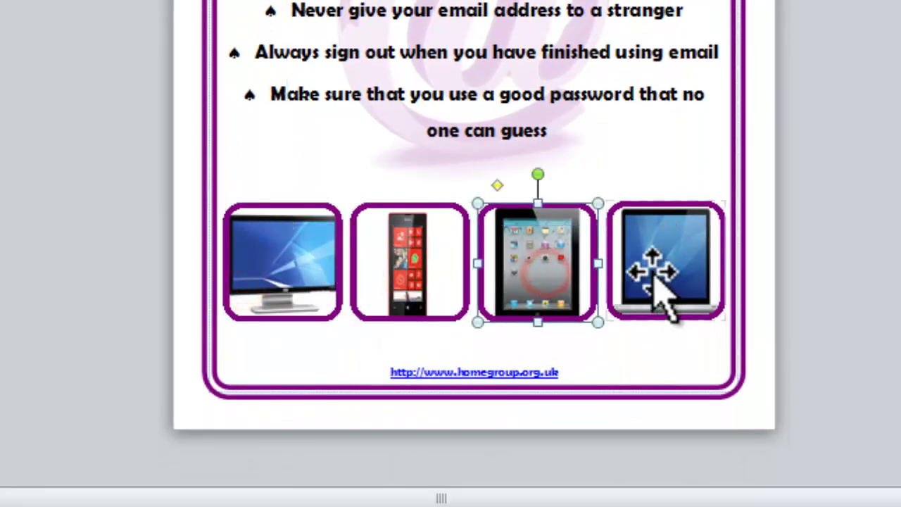
click(652, 273)
click(399, 273)
click(519, 274)
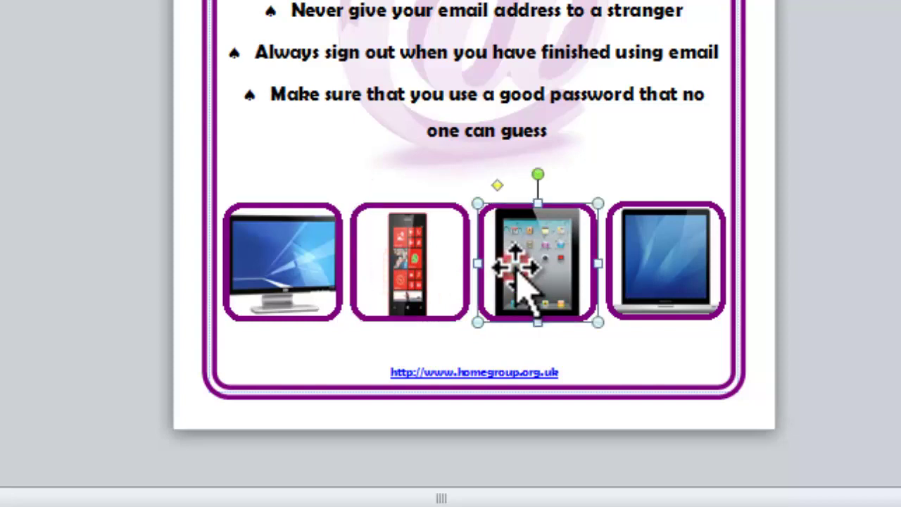
click(676, 267)
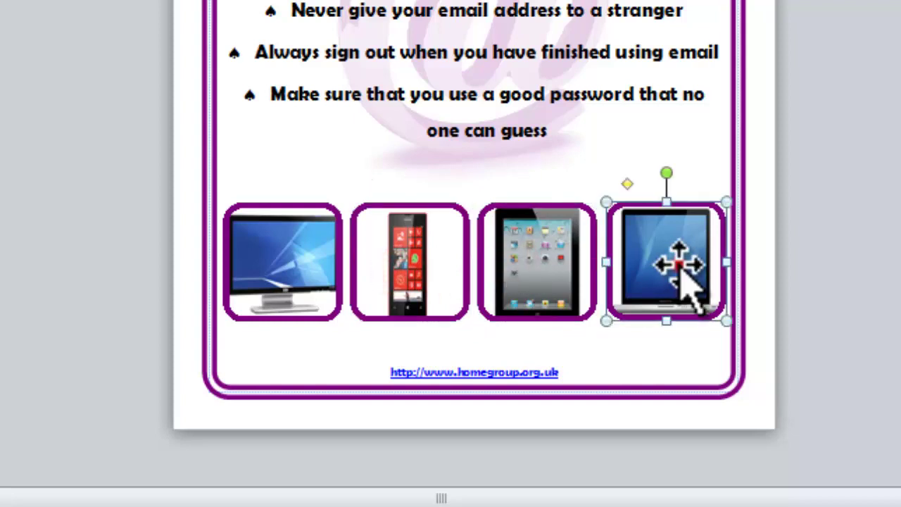
click(422, 262)
click(512, 271)
click(270, 273)
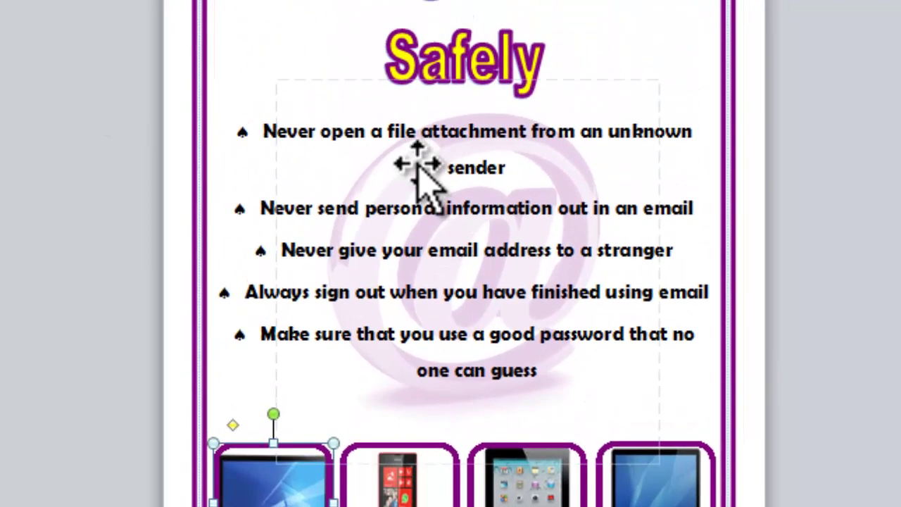
click(451, 8)
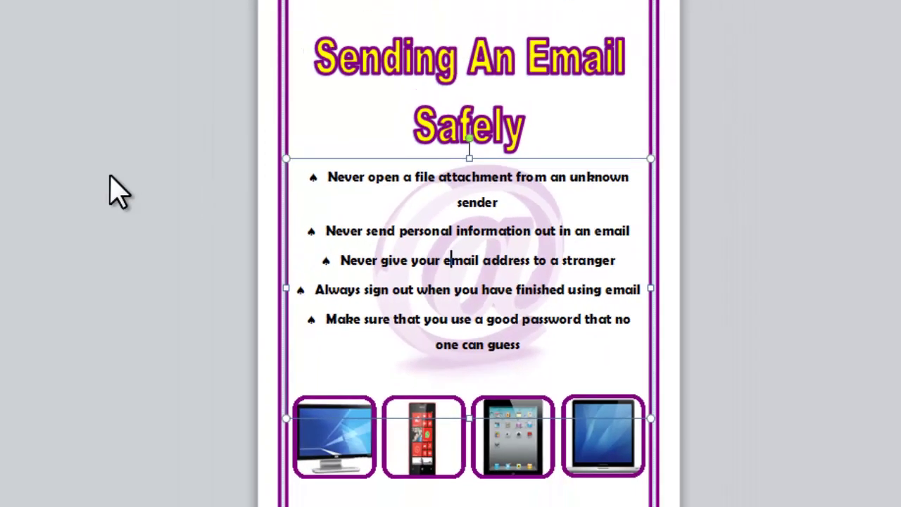
click(110, 176)
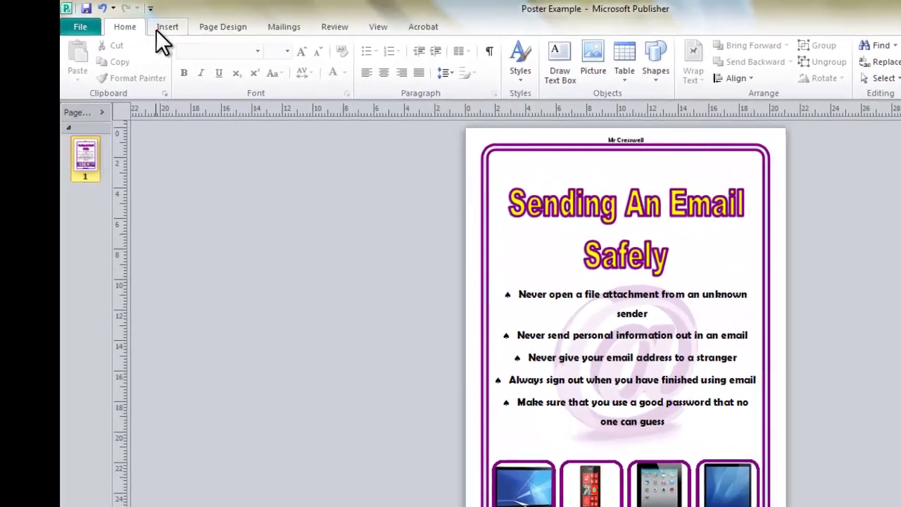
Show the Page Design settings, then browse Start > All Programs > Microsoft Office and return to Publisher
click(159, 29)
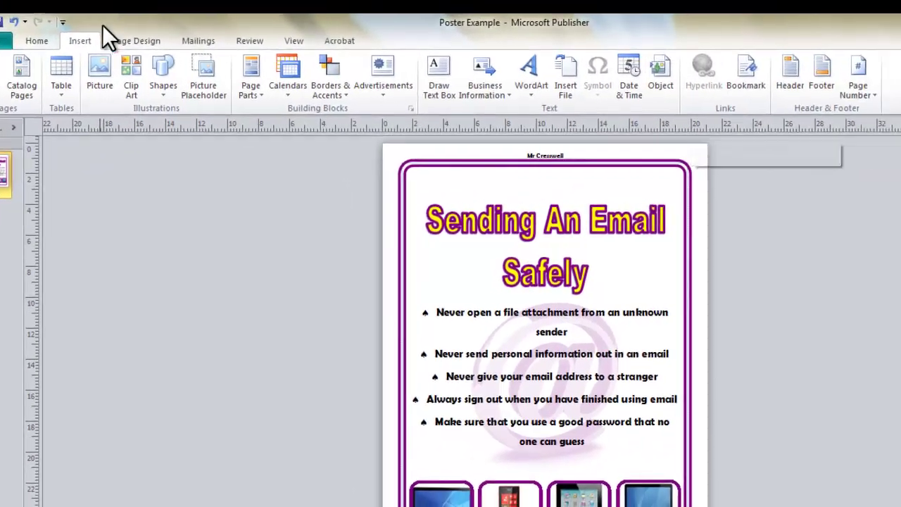
click(137, 40)
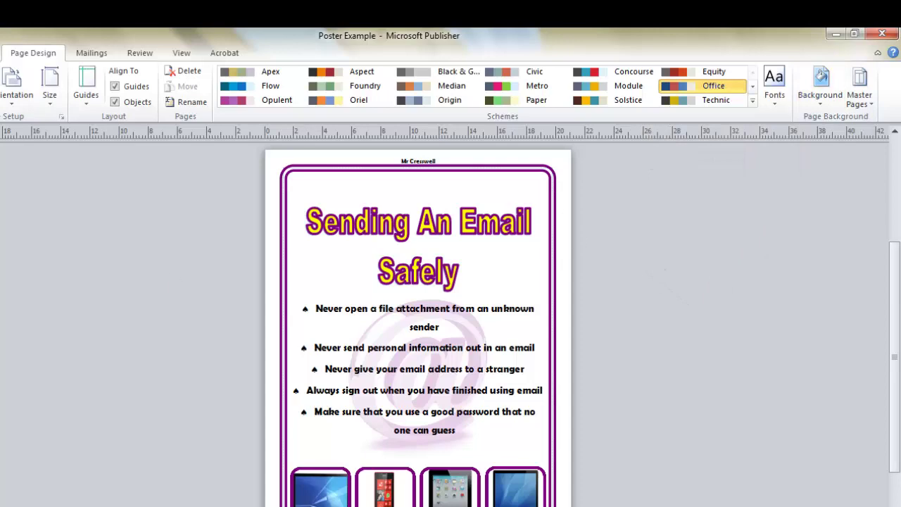
key(super)
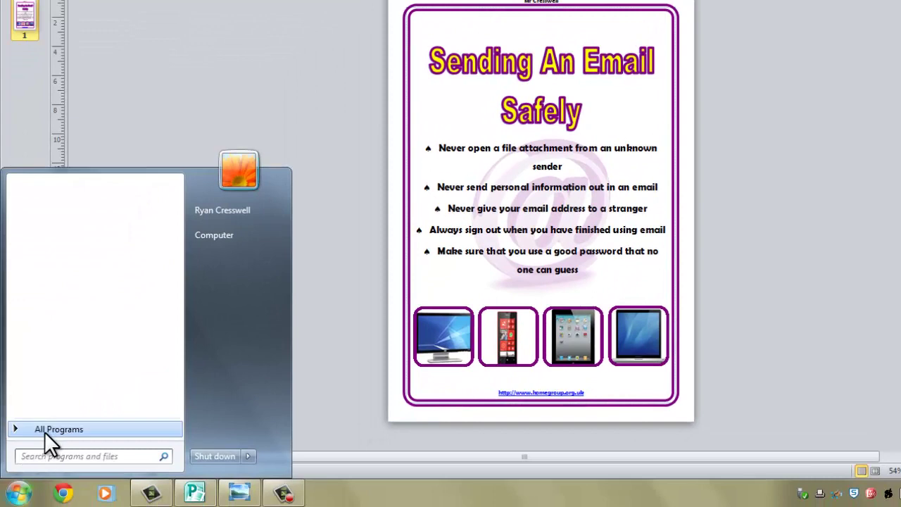
click(45, 432)
click(65, 274)
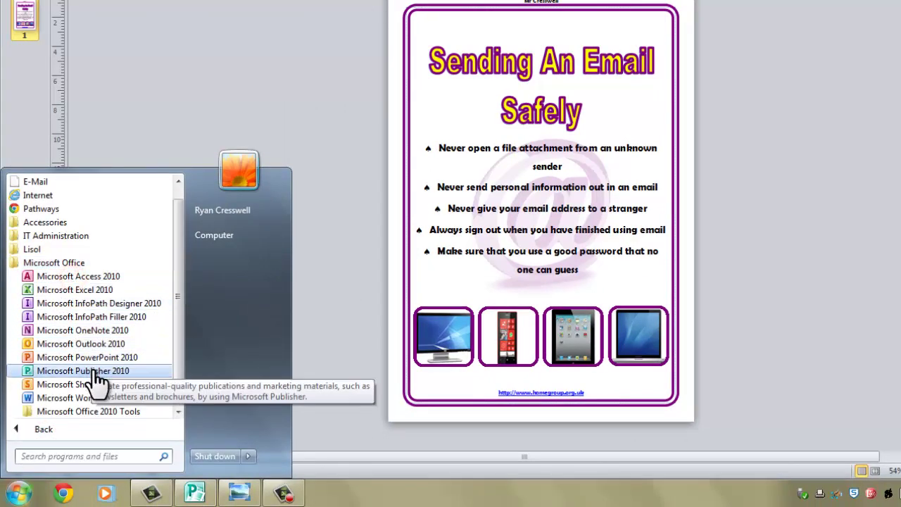
click(867, 151)
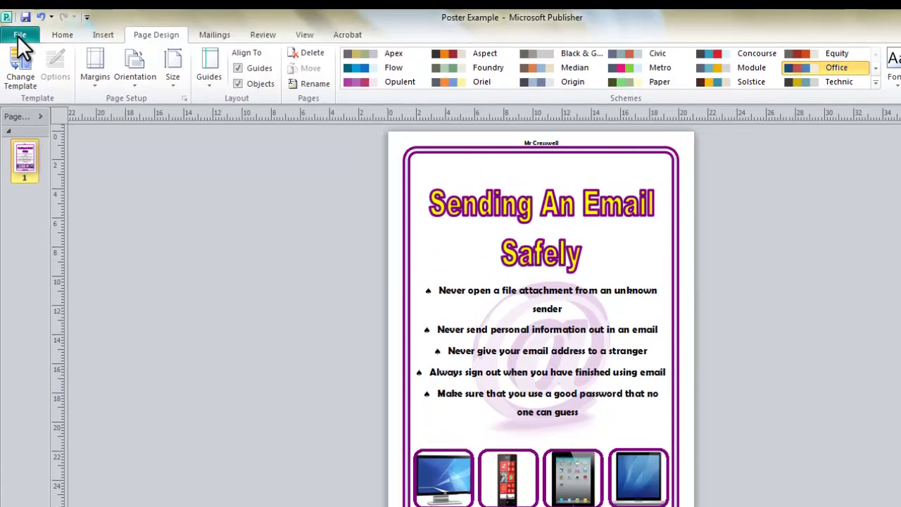
Create a new blank A4 portrait publication from File > New
click(18, 36)
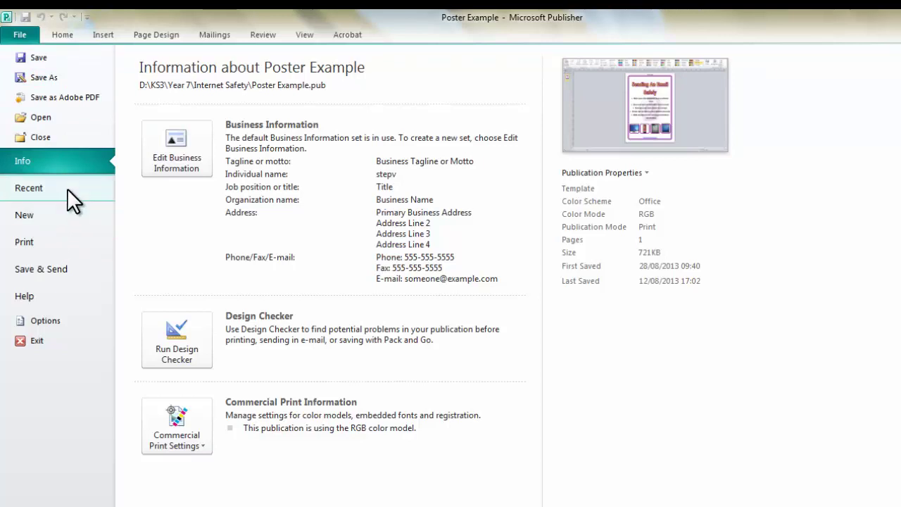
click(67, 206)
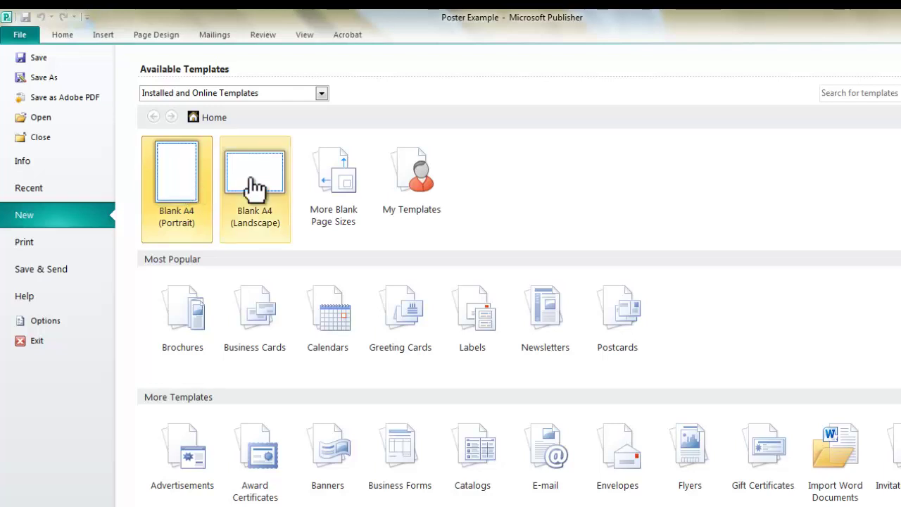
double_click(185, 179)
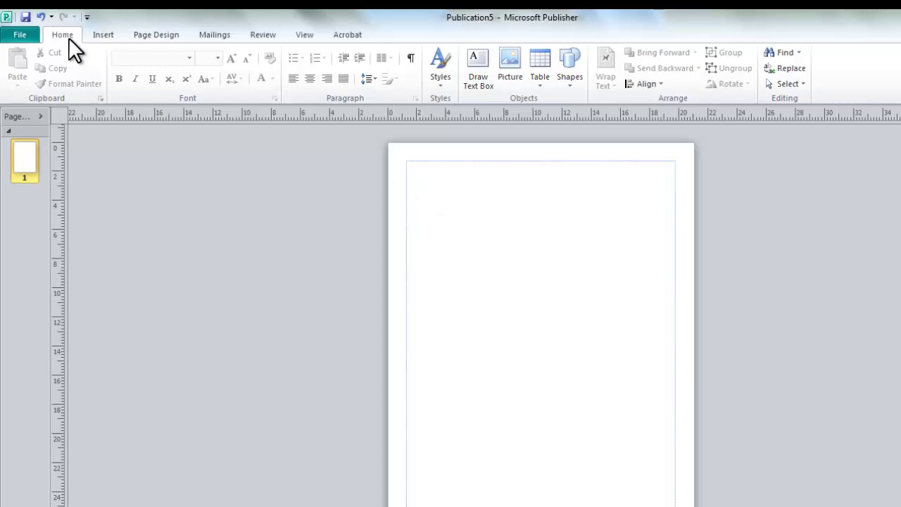
Switch the page between landscape and portrait, leave it portrait, and keep the A4 page size
click(166, 34)
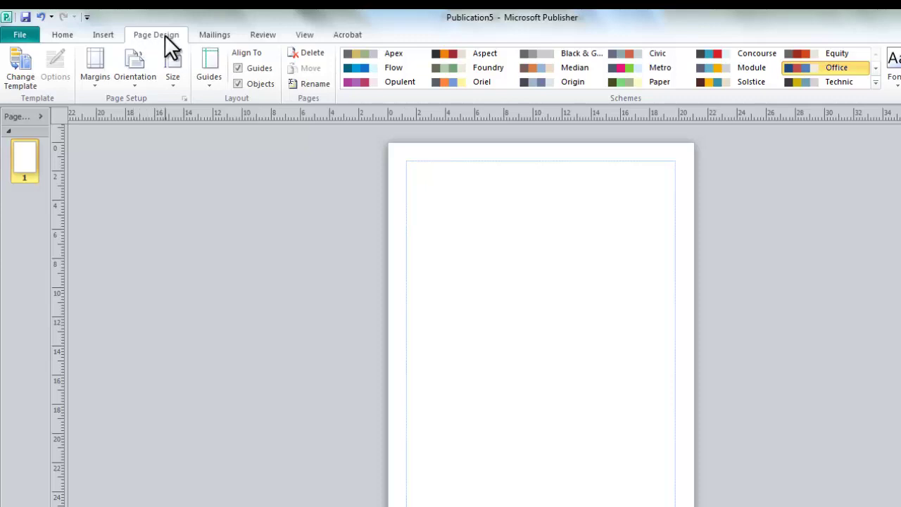
click(137, 70)
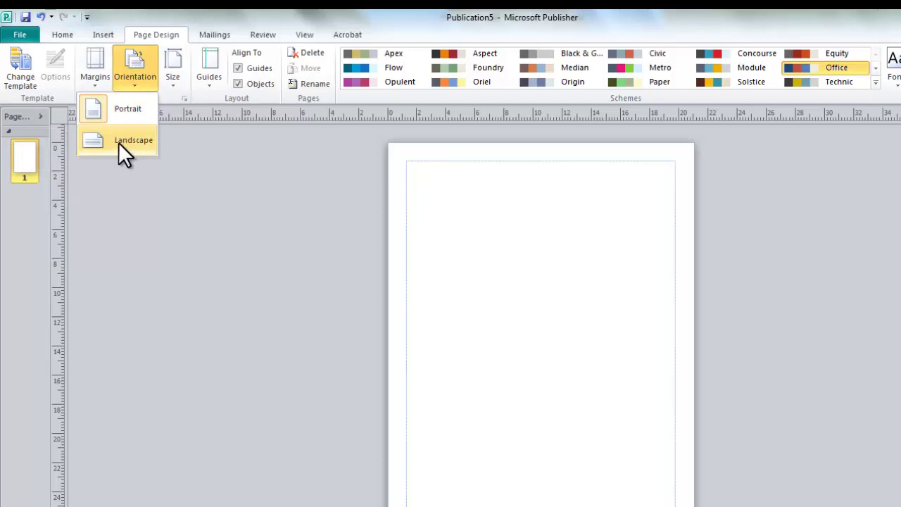
click(119, 144)
click(138, 74)
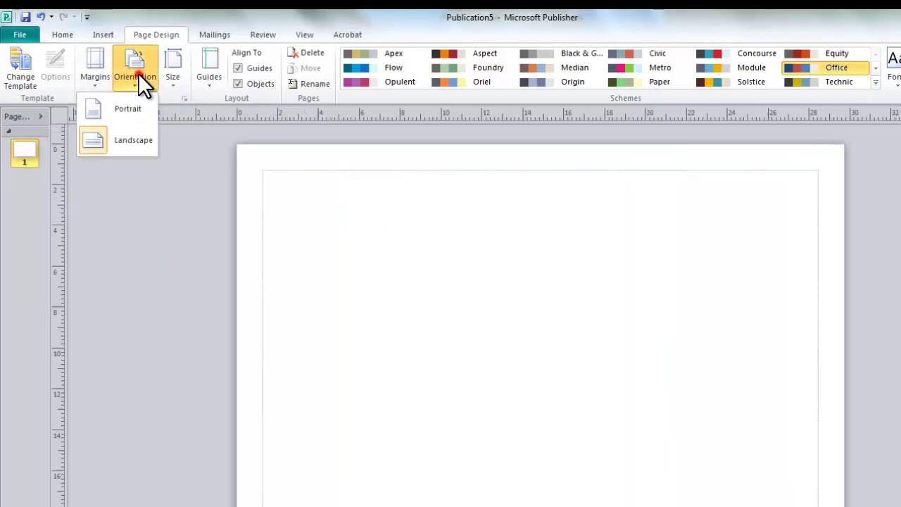
click(125, 109)
click(129, 83)
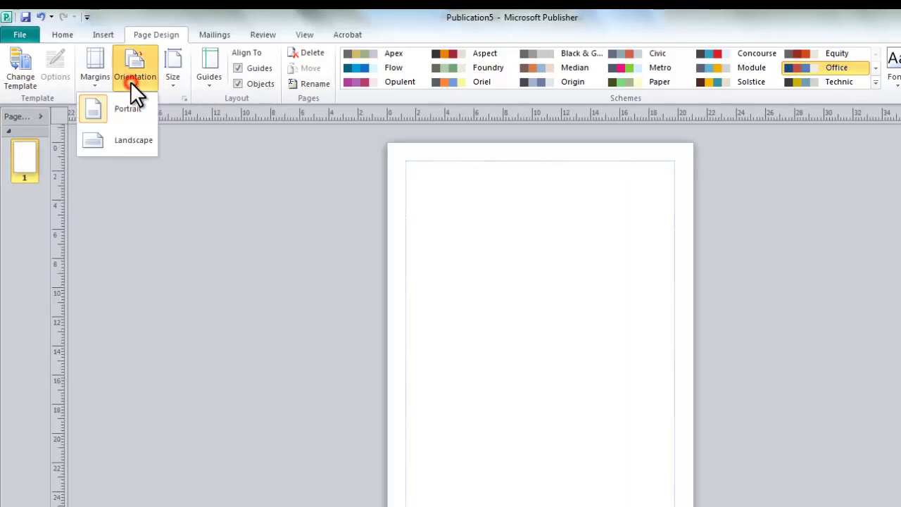
click(130, 136)
click(130, 78)
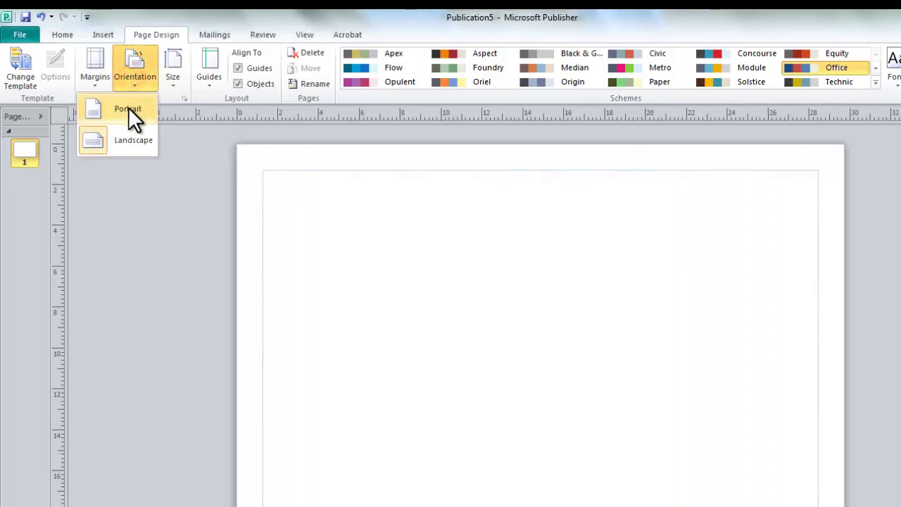
click(128, 107)
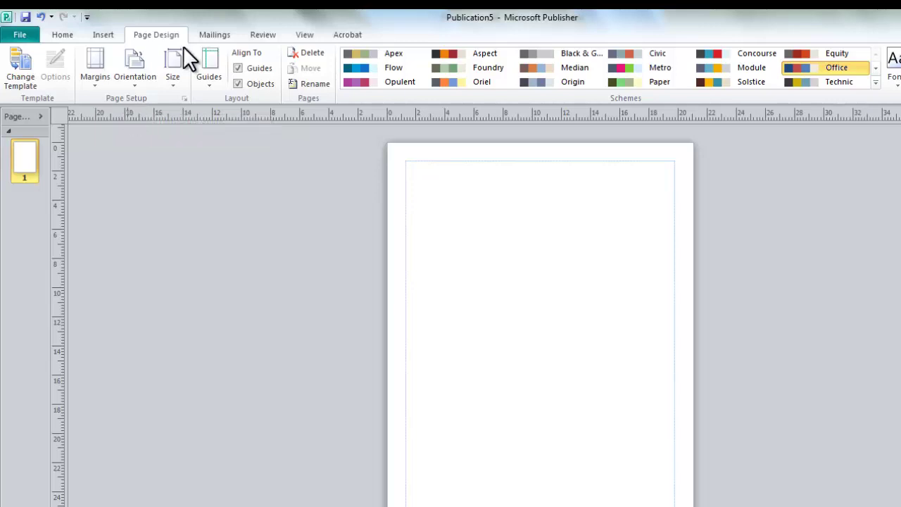
click(172, 71)
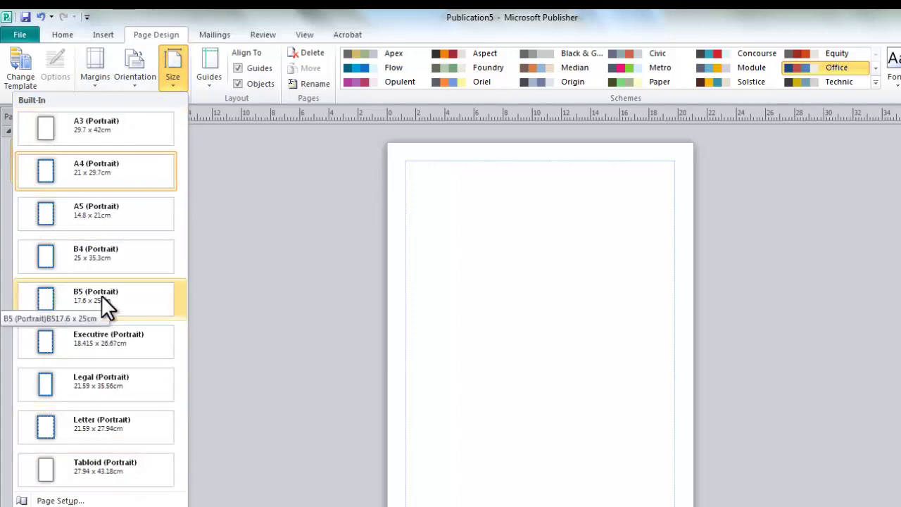
click(267, 144)
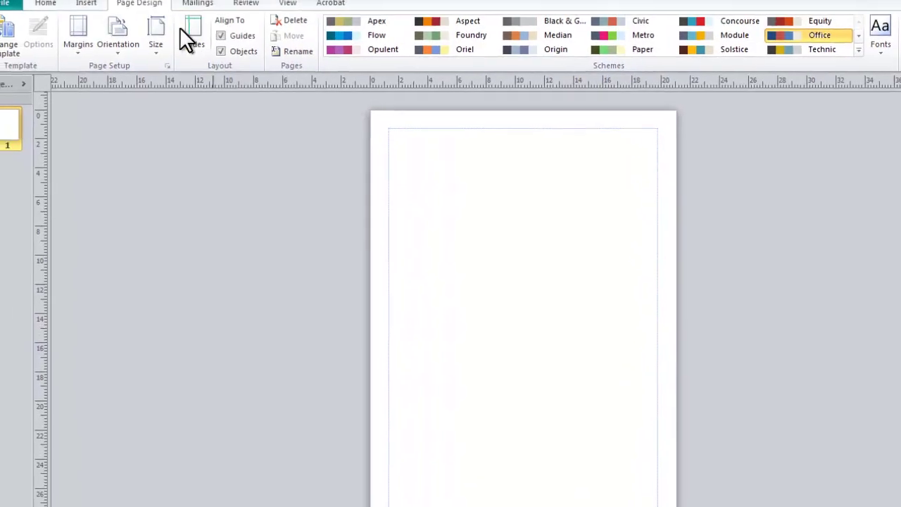
Try Narrow and Wide margins, then settle on Moderate 1.27 cm margins
click(92, 67)
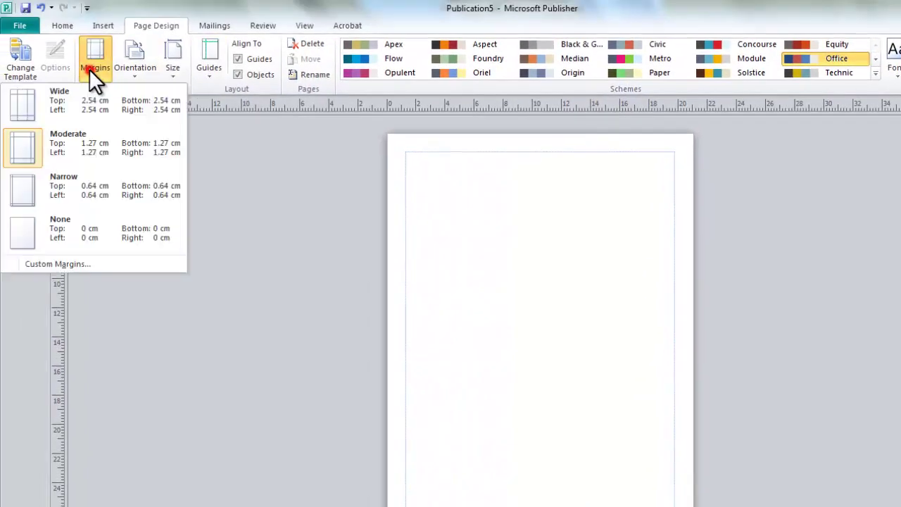
click(104, 181)
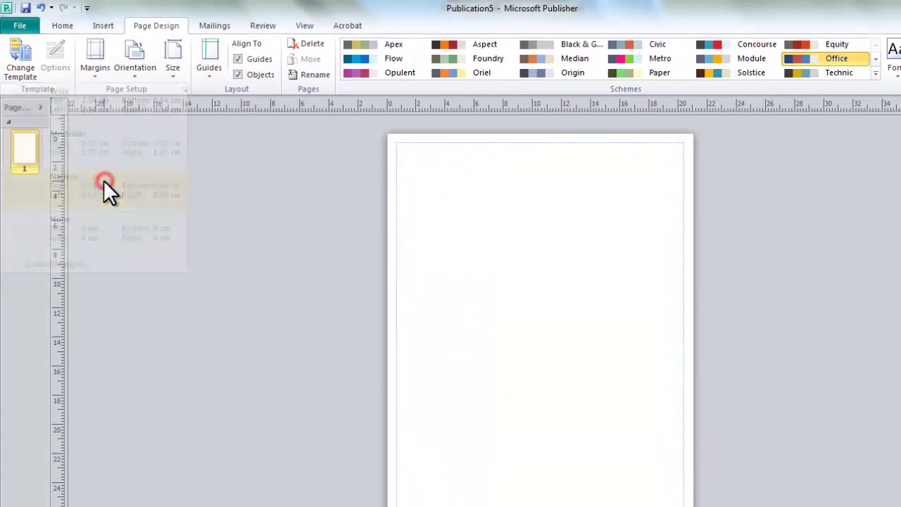
click(91, 71)
click(85, 97)
click(88, 64)
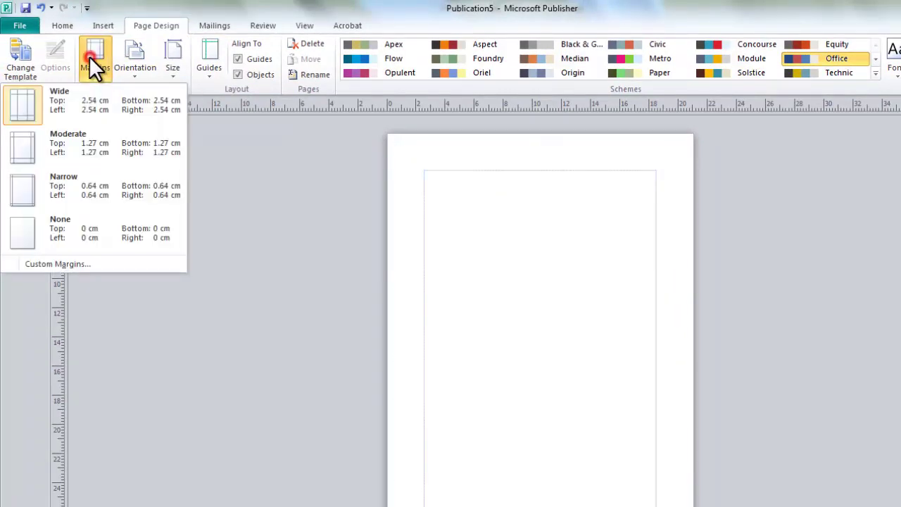
click(103, 143)
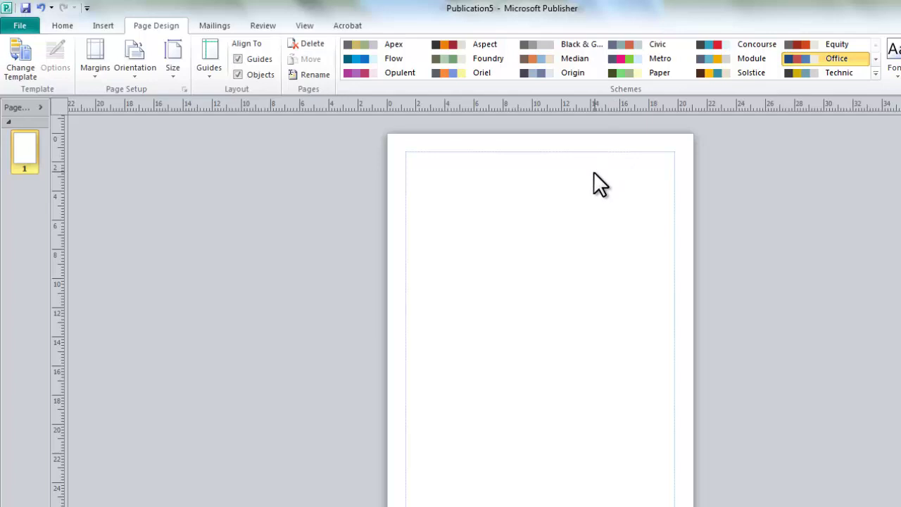
click(204, 74)
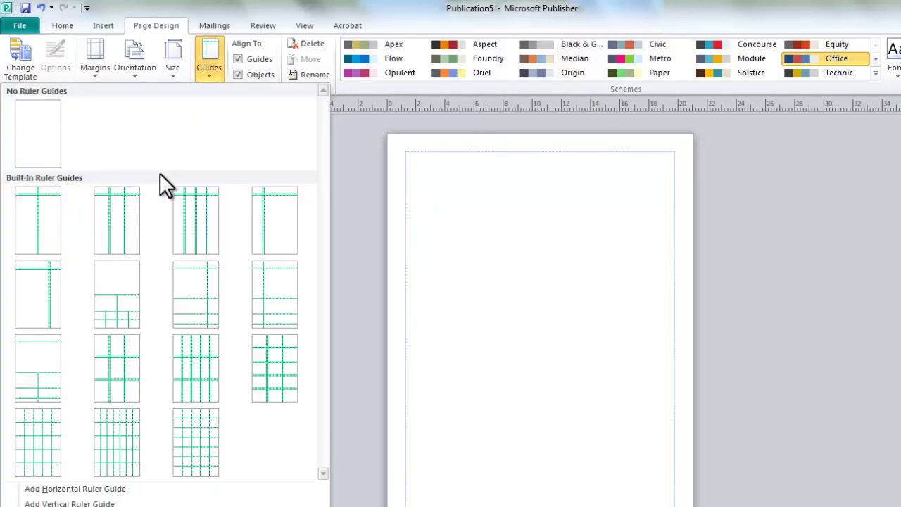
click(118, 227)
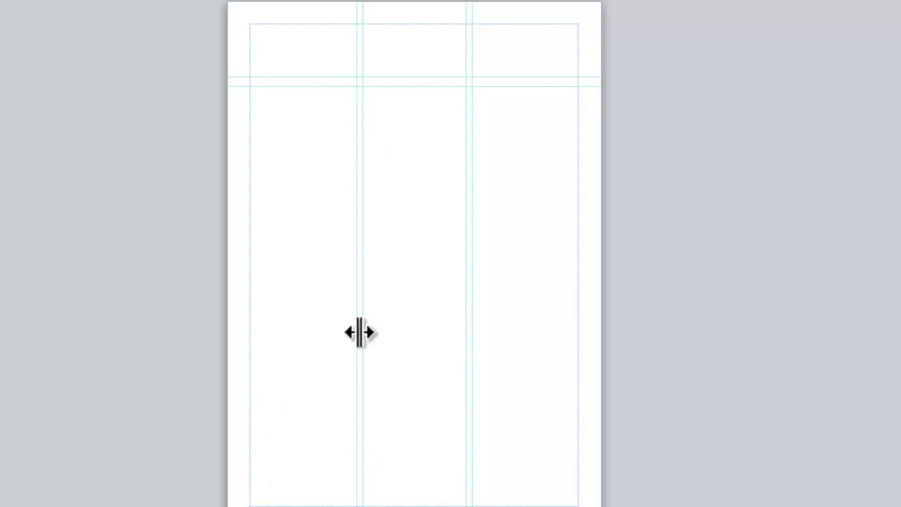
click(279, 54)
click(438, 51)
click(509, 50)
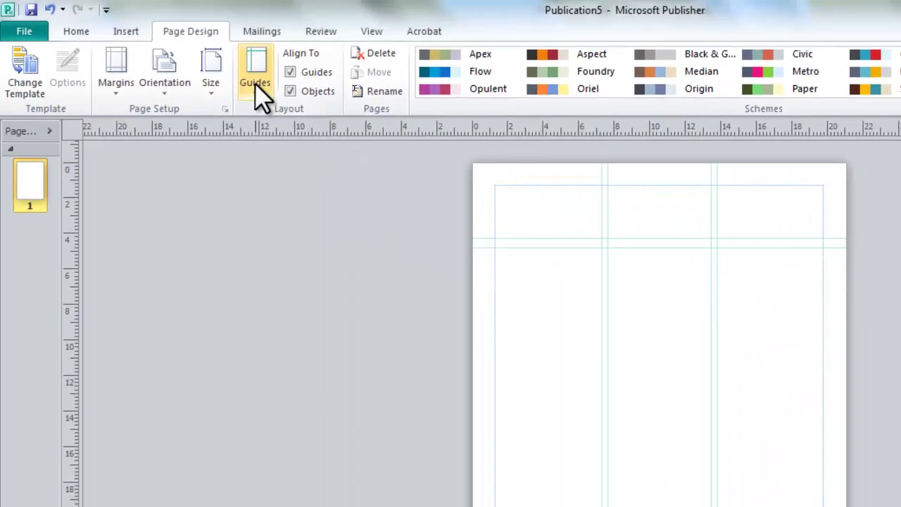
click(255, 83)
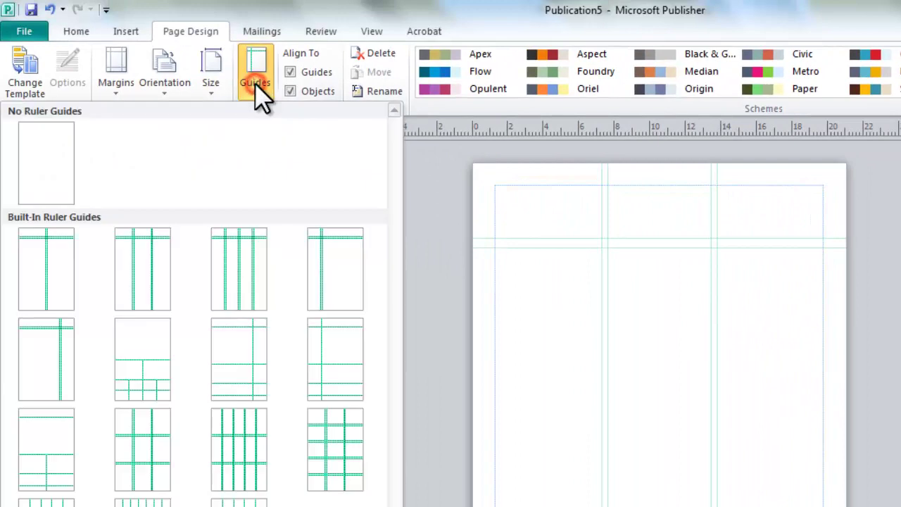
click(61, 160)
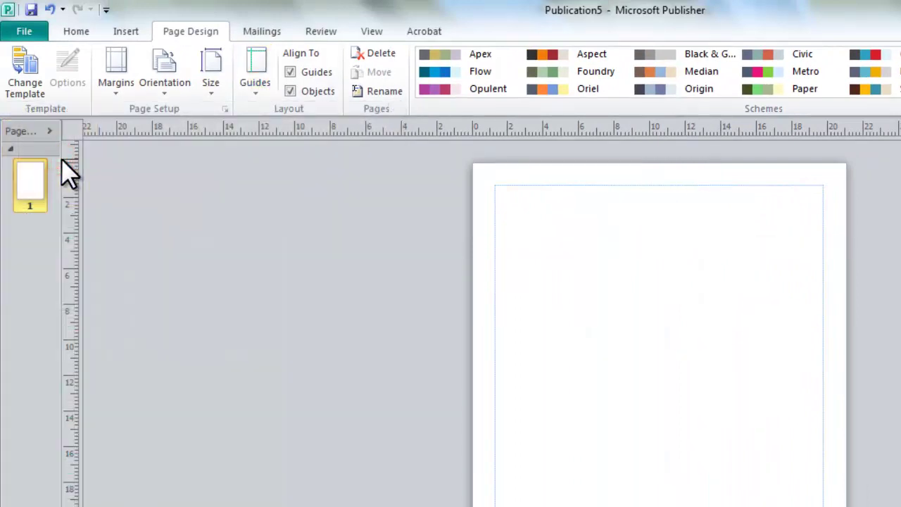